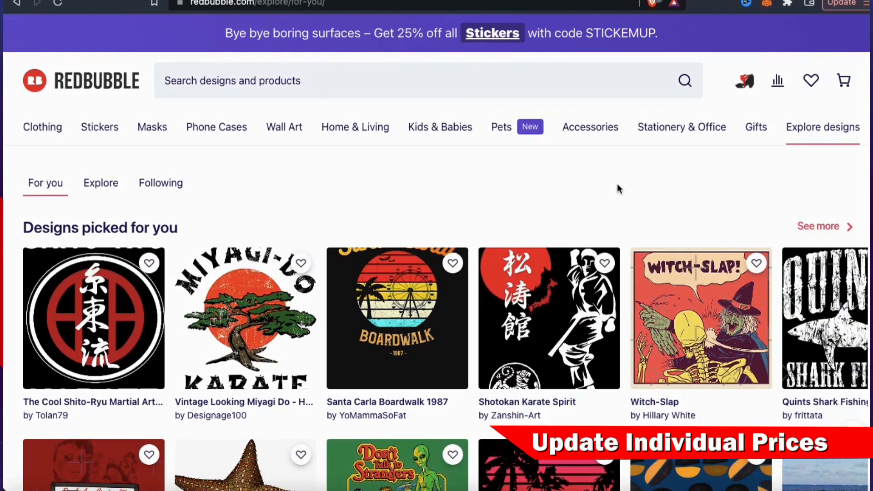
View the shop and open the product page of the Karate Martial Artists Classic T-Shirt to check its price.
left_click(743, 82)
left_click(716, 222)
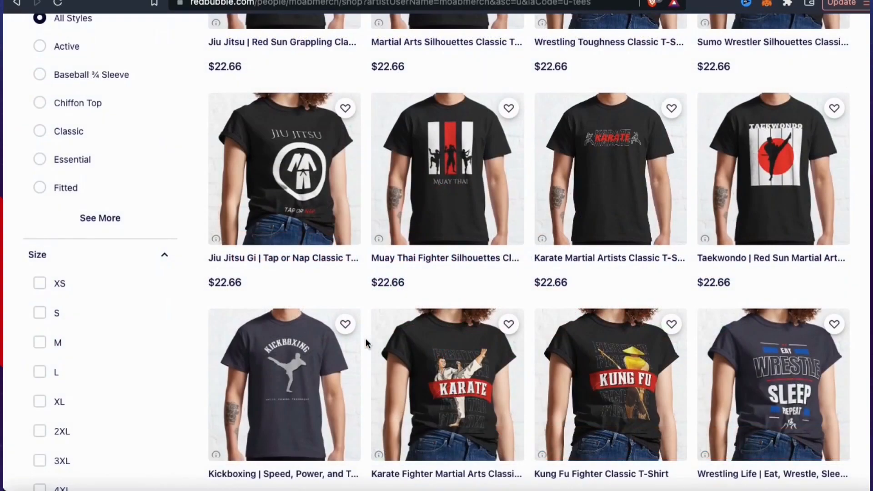
scroll(366, 342, "down", 1)
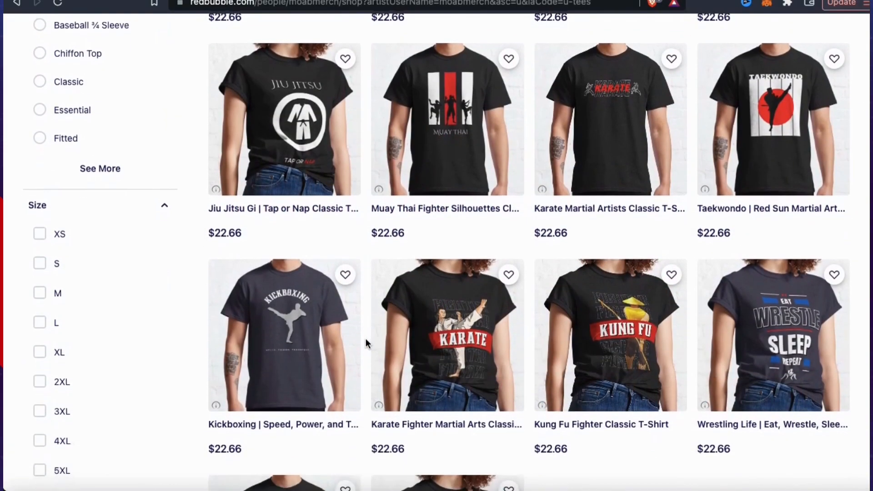
scroll(366, 341, "up", 3)
left_click(636, 286)
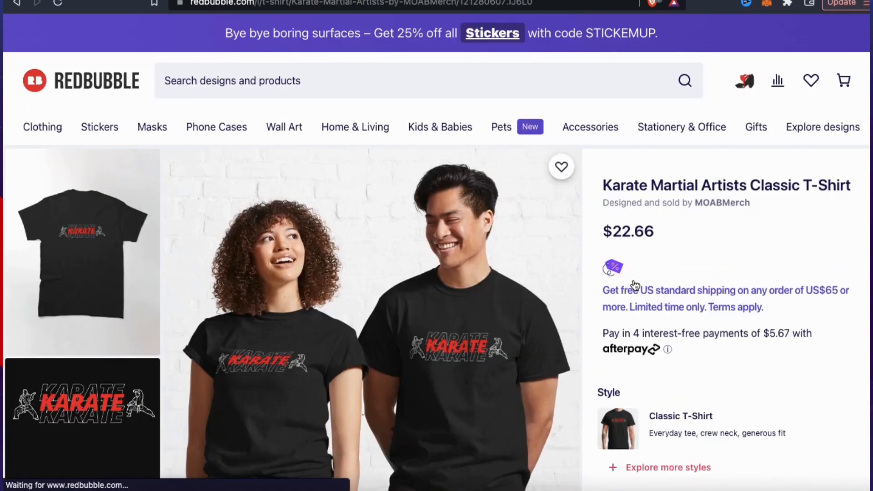
scroll(636, 286, "down", 2)
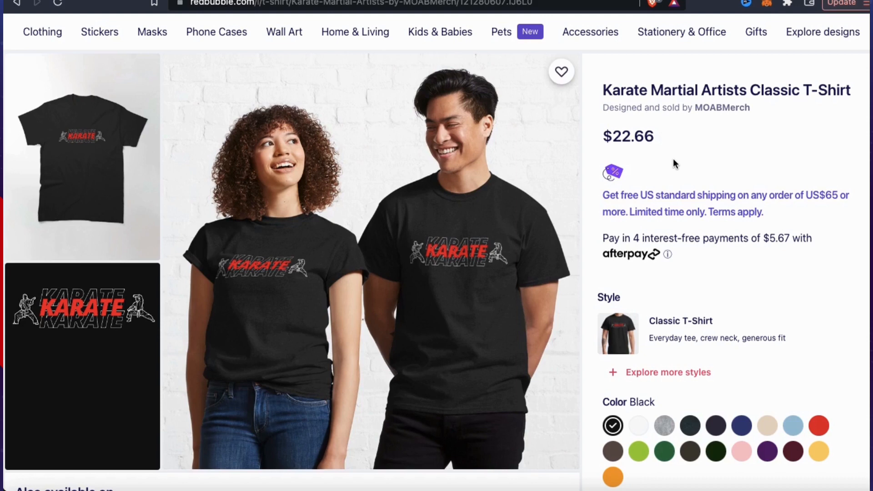
scroll(673, 158, "up", 2)
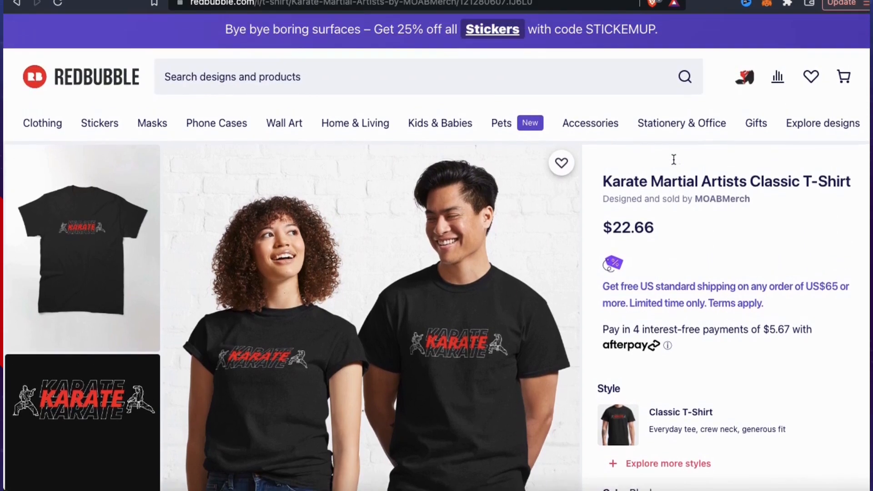
Go to the portfolio management page and search the works for KARATE.
left_click(745, 89)
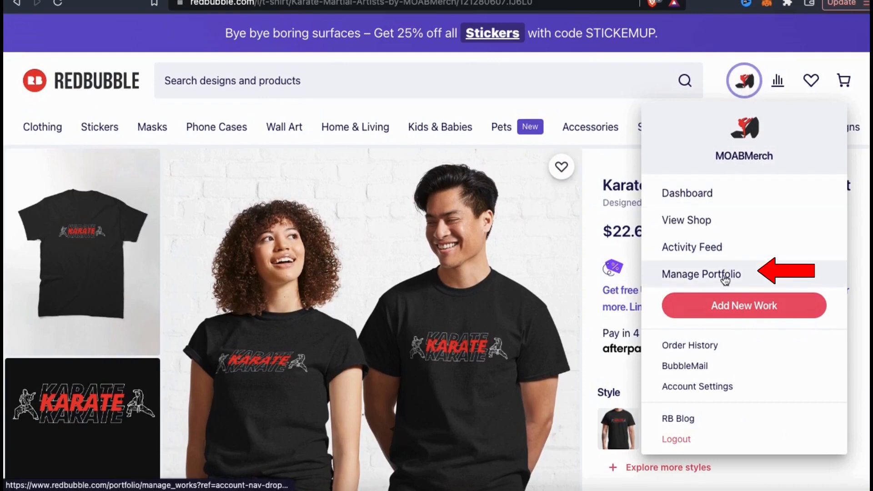
left_click(699, 283)
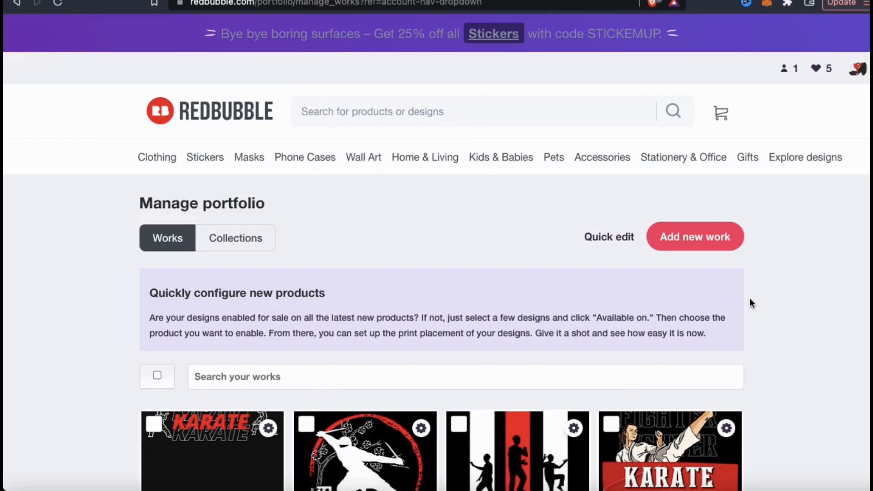
scroll(750, 301, "down", 2)
scroll(750, 299, "down", 3)
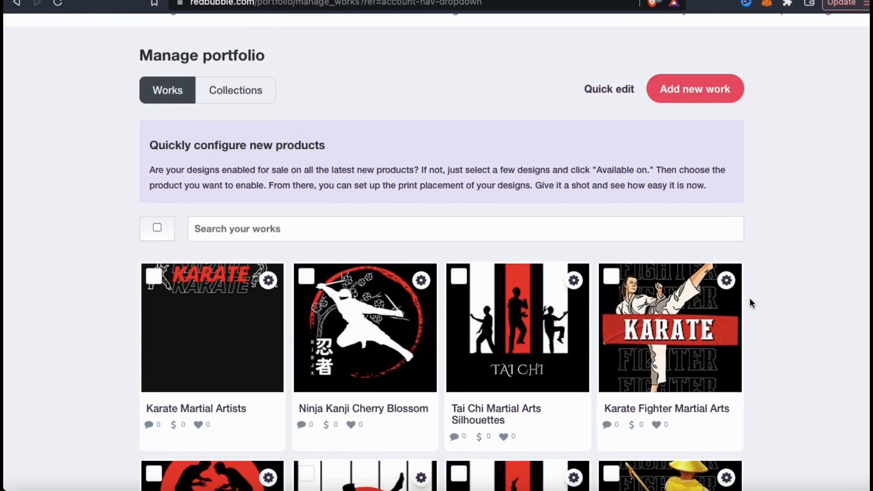
left_click(673, 231)
type("KARATE")
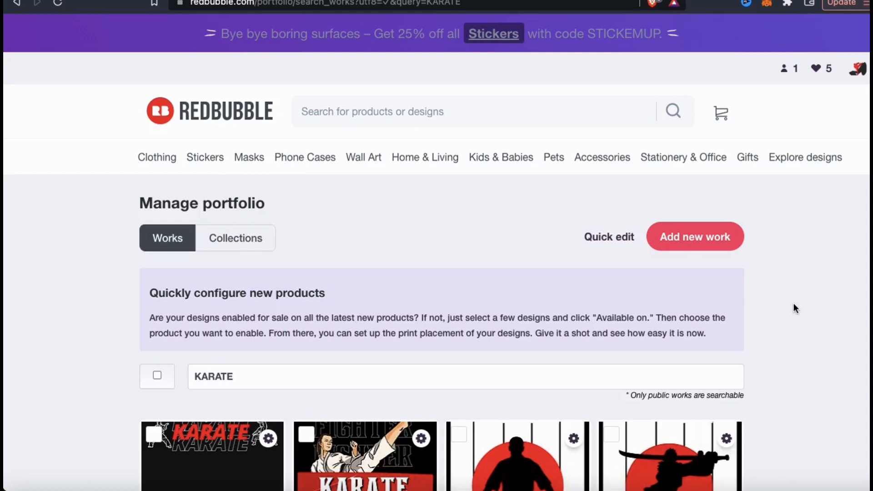
scroll(794, 304, "down", 5)
scroll(793, 303, "down", 1)
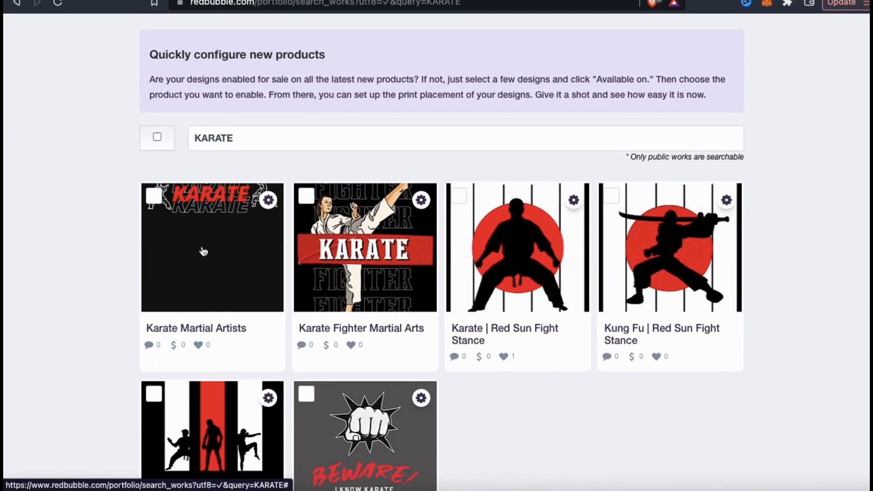
Open the Karate Martial Artists work for editing and show the availability and markup settings of its Standard Print Clothing.
left_click(268, 203)
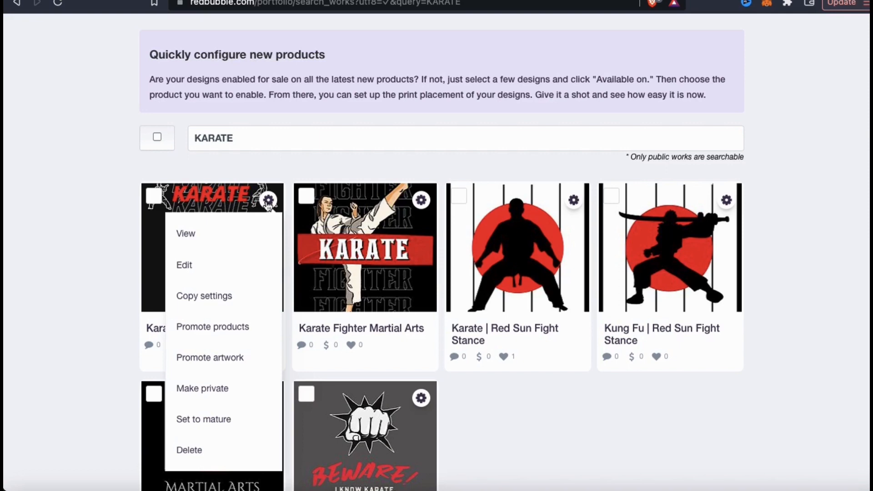
left_click(185, 265)
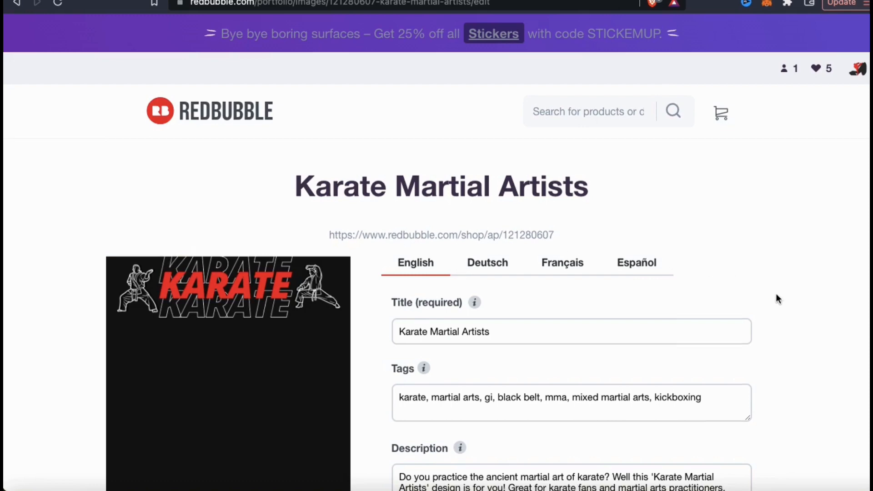
scroll(777, 296, "down", 7)
scroll(777, 298, "down", 7)
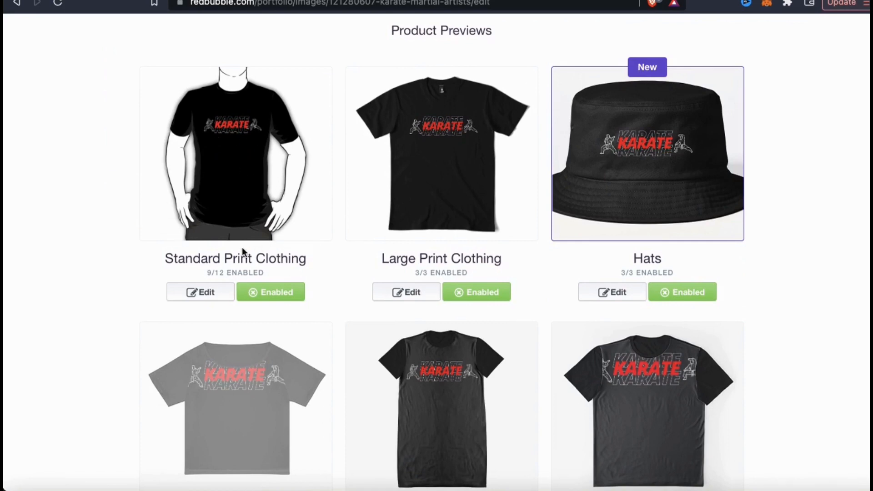
left_click(210, 298)
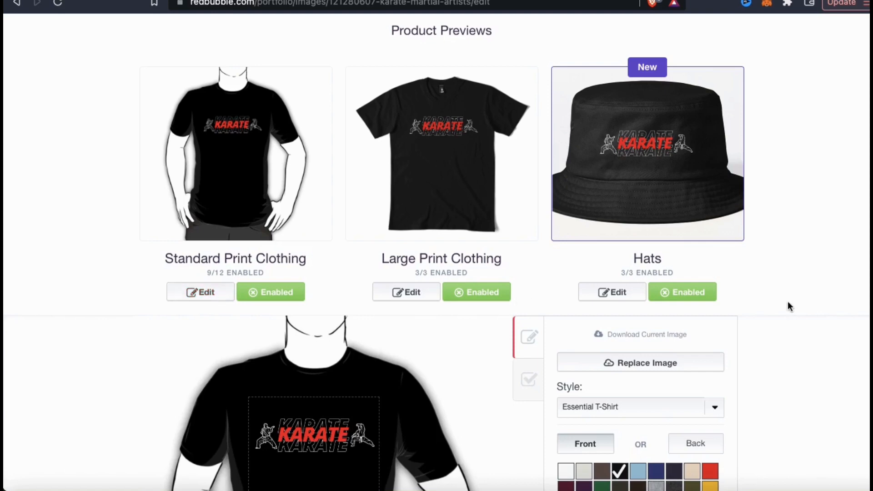
scroll(797, 326, "down", 2)
scroll(796, 326, "down", 3)
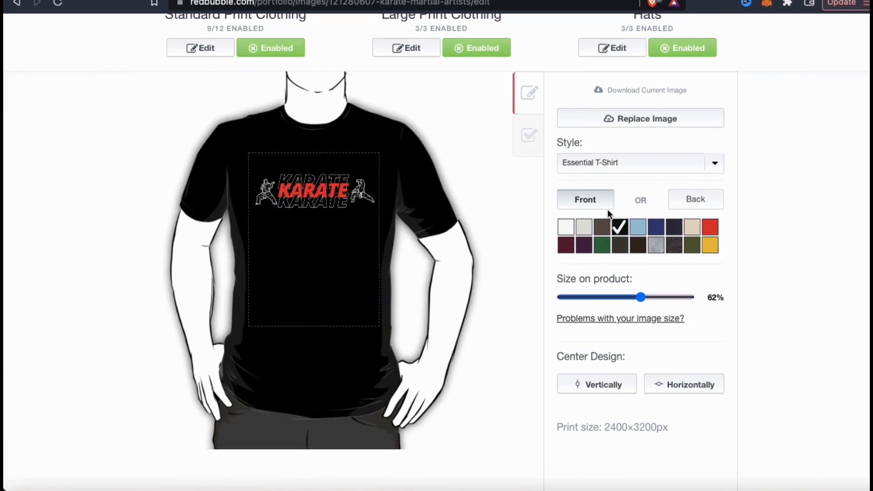
left_click(532, 144)
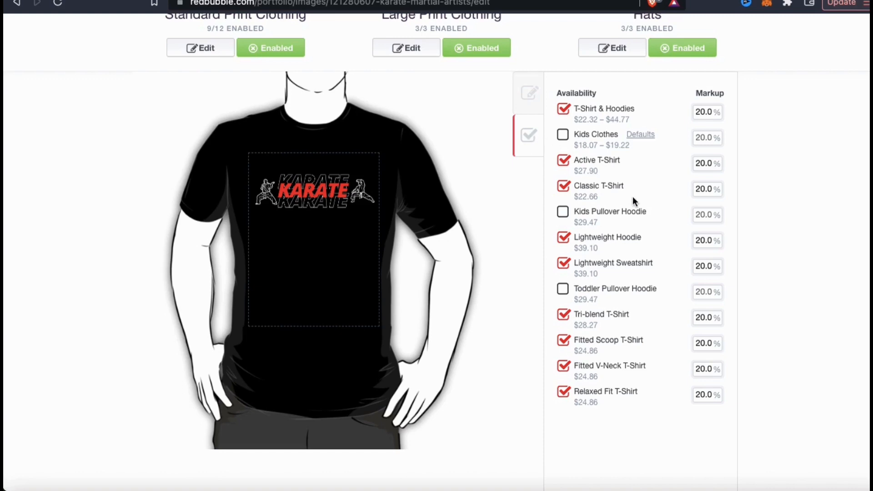
Set the markup of the Classic T-Shirt, Active T-Shirt and Fitted Scoop T-Shirt to 25% each.
left_click(704, 190)
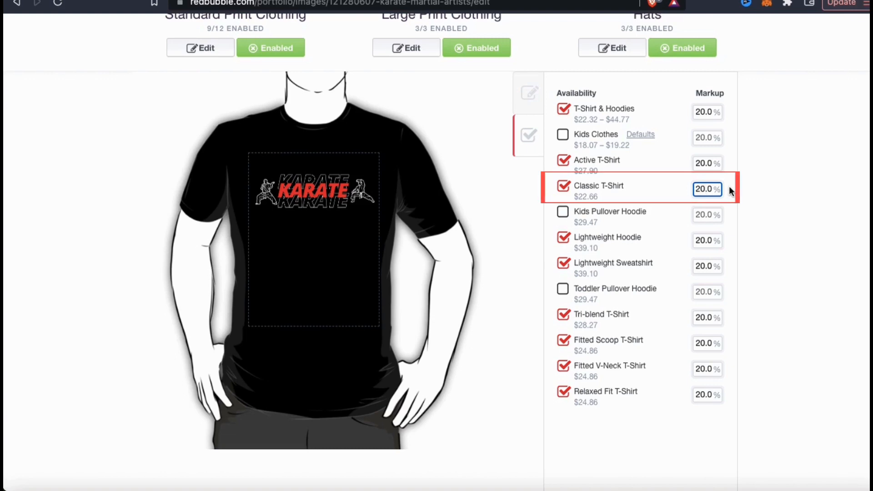
key("BackSpace")
type("5")
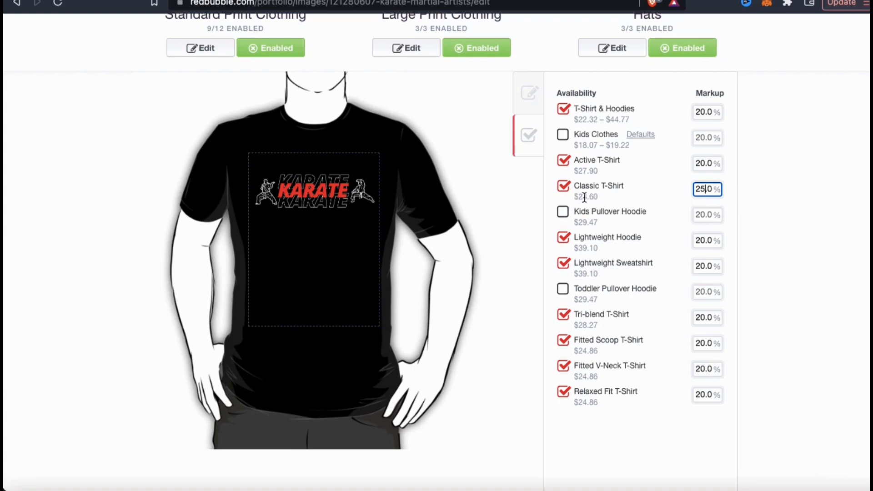
left_click(630, 190)
left_click(709, 164)
key("BackSpace")
type("5")
left_click(671, 187)
left_click(704, 339)
left_click(770, 319)
Apply the markup changes to the Standard Print Clothing and save the work.
scroll(770, 318, "down", 2)
scroll(770, 318, "up", 1)
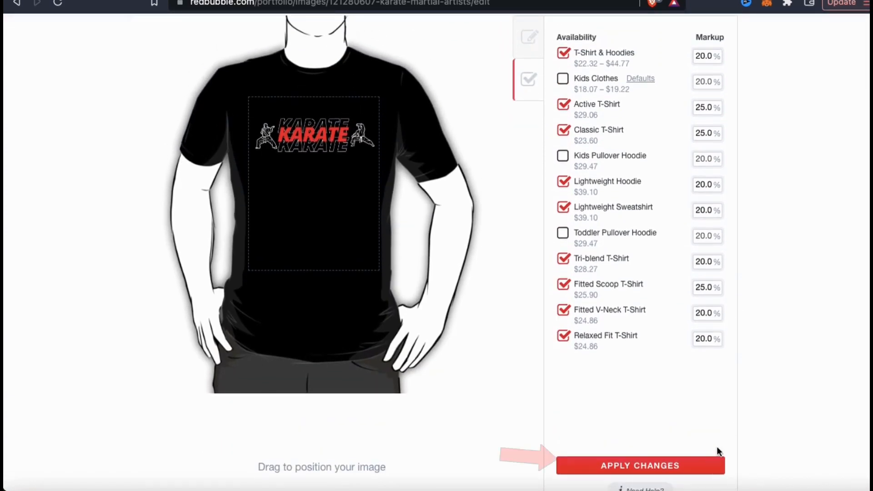
left_click(642, 467)
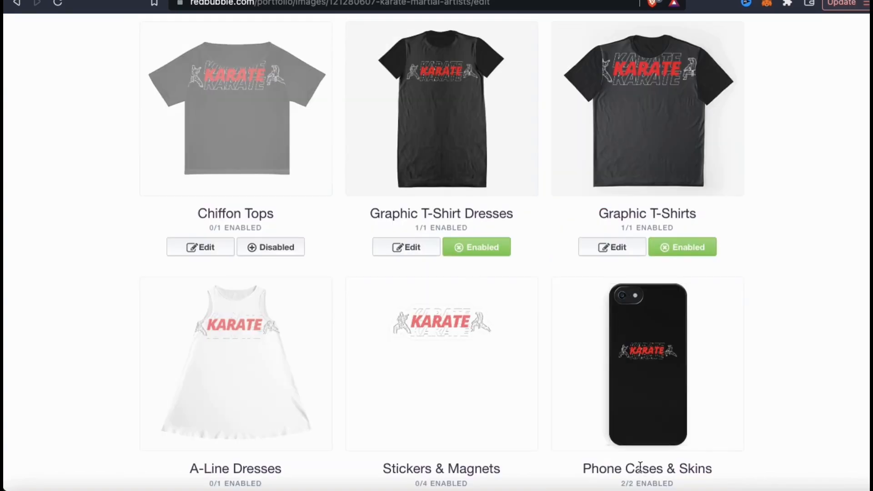
scroll(772, 405, "down", 15)
scroll(772, 406, "down", 15)
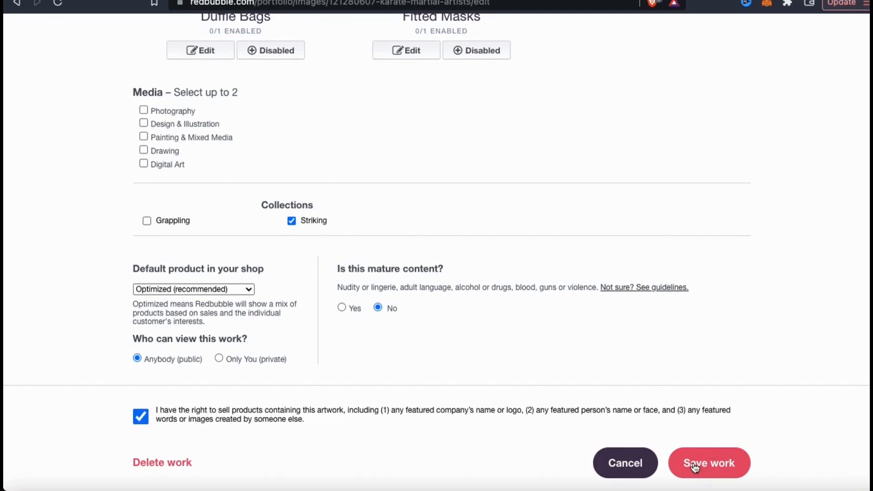
left_click(708, 464)
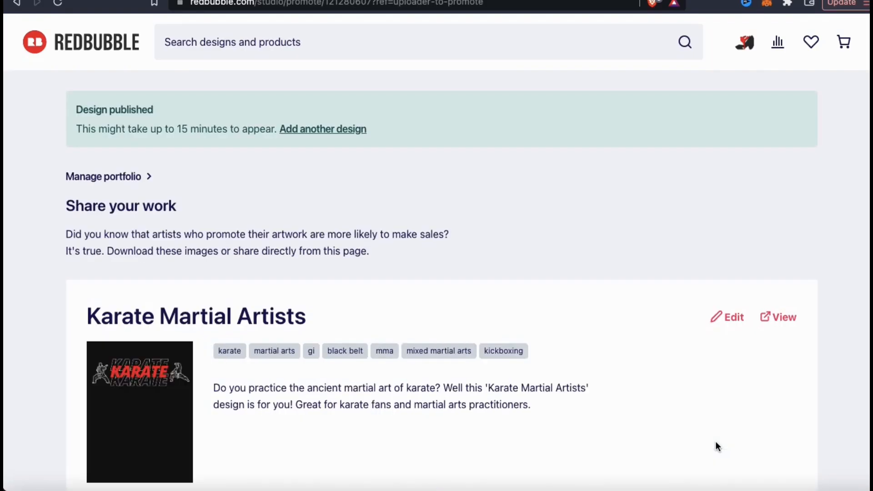
View the product page of the design's Classic T-Shirt from the share page to check its price.
scroll(717, 446, "down", 6)
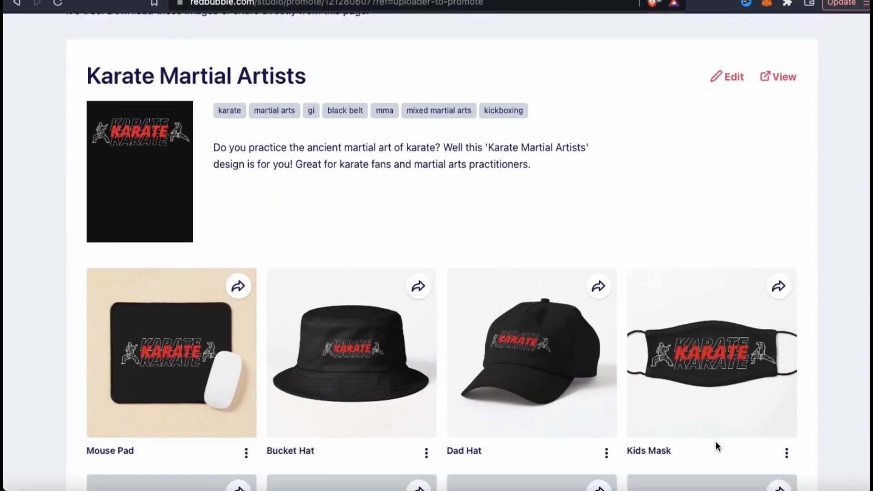
scroll(812, 378, "down", 4)
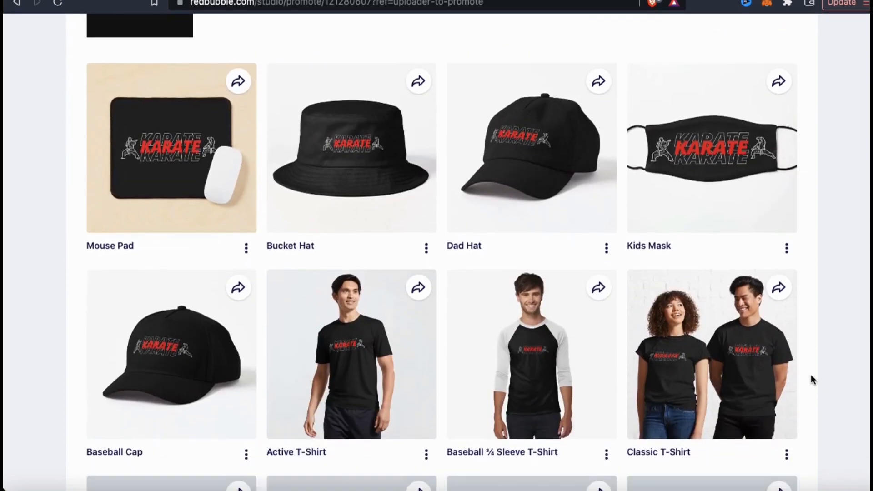
scroll(812, 375, "down", 2)
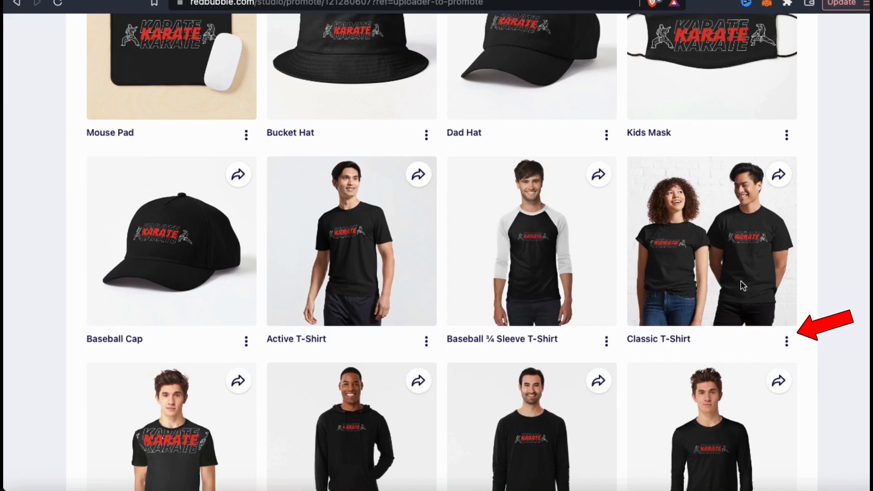
left_click(787, 342)
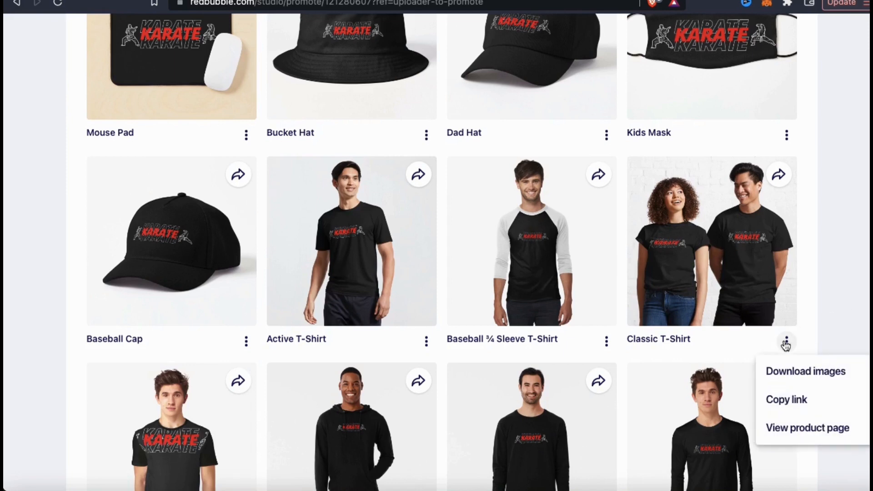
left_click(792, 430)
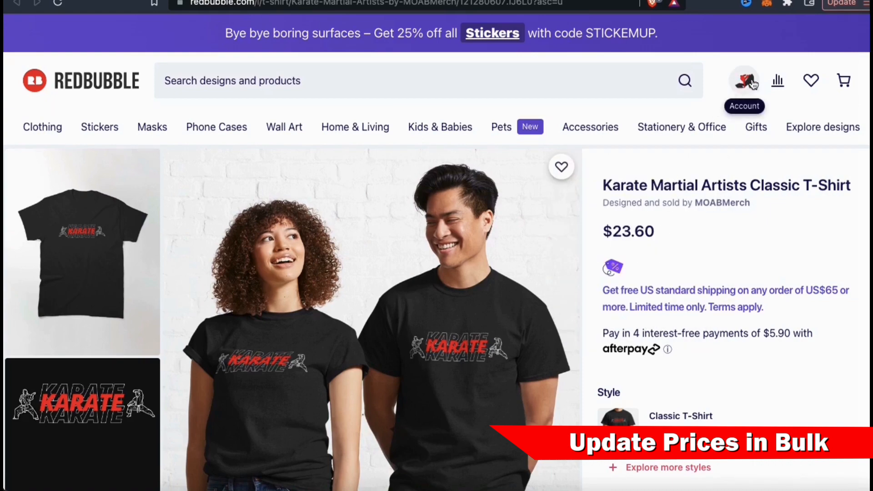
Open the product pricing page in the account settings.
left_click(745, 91)
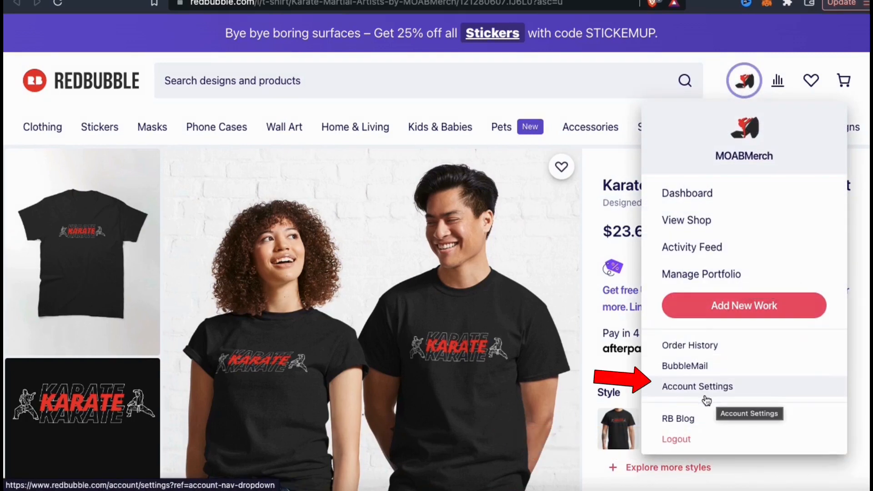
left_click(689, 398)
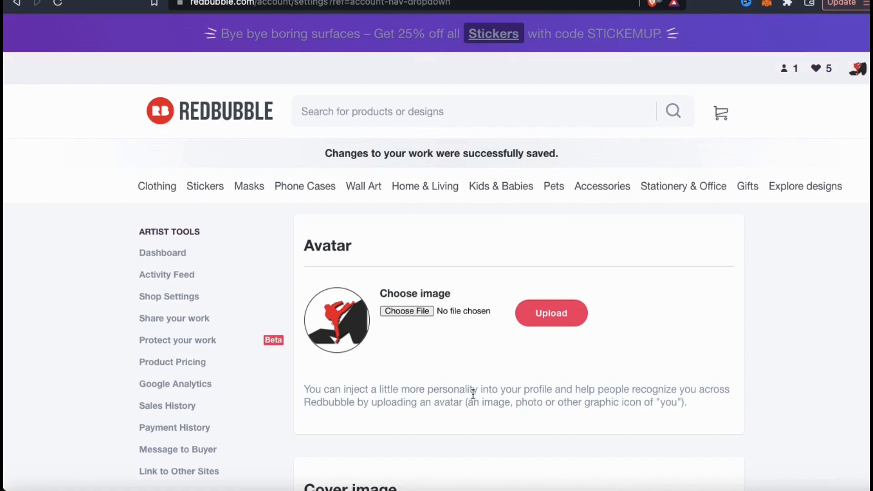
left_click(167, 368)
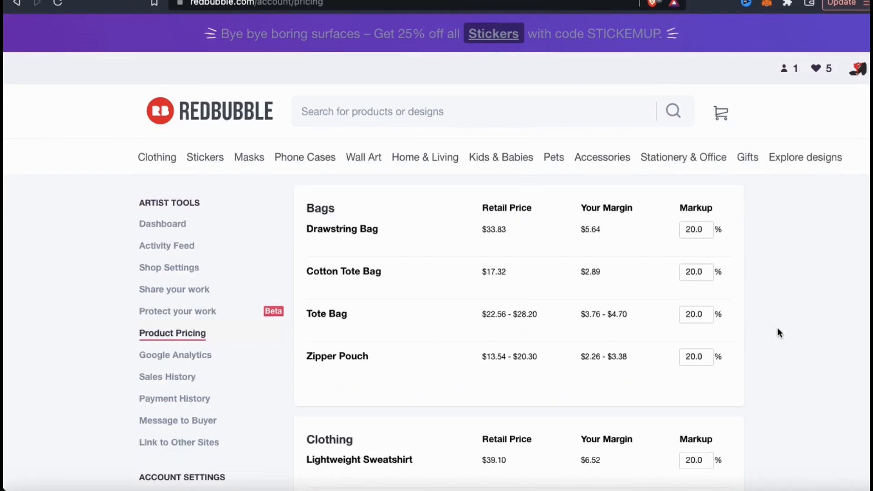
Review the retail prices, margins and markups across the product categories, focusing on the Drawstring Bag's retail price and margin.
scroll(778, 332, "down", 2)
scroll(779, 334, "down", 5)
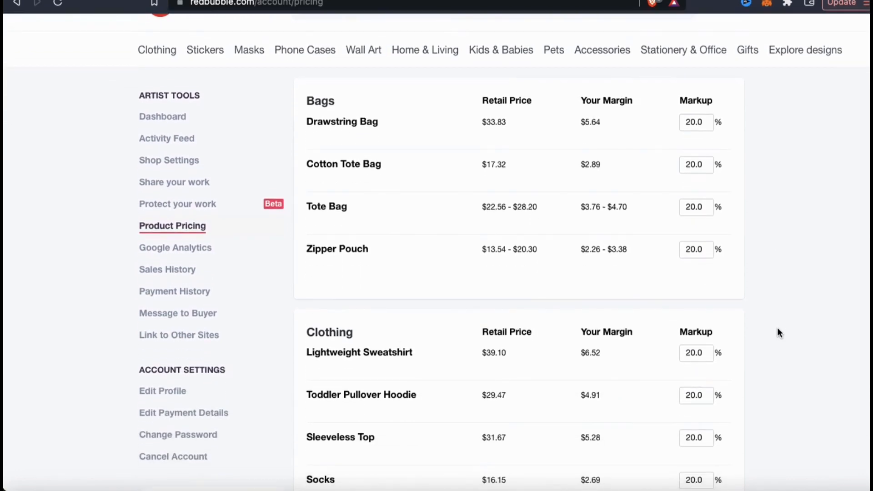
scroll(779, 334, "down", 10)
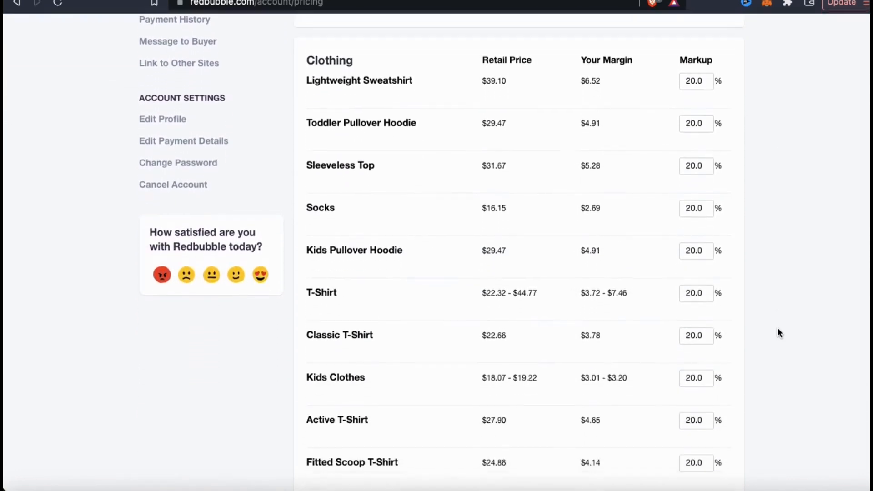
scroll(778, 333, "down", 10)
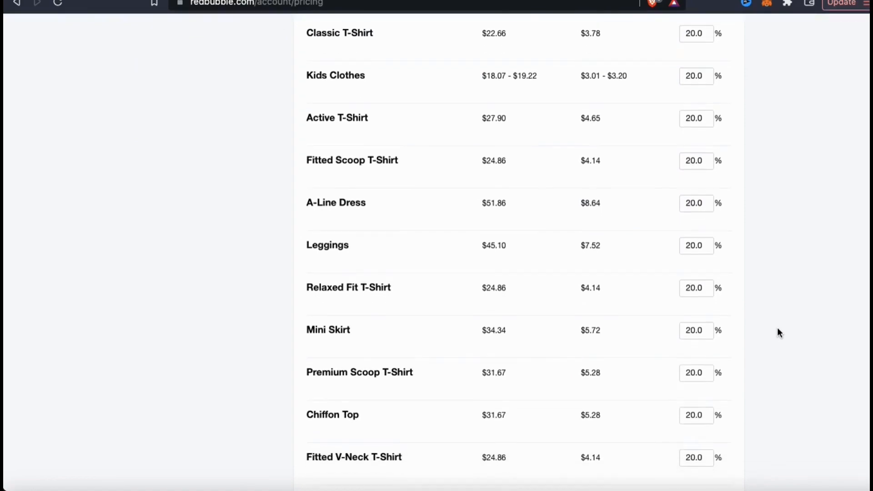
scroll(779, 334, "down", 12)
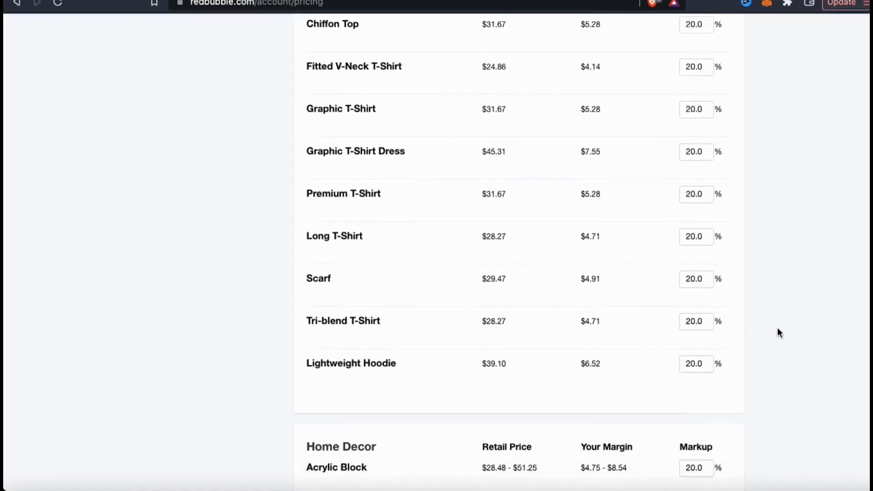
scroll(778, 334, "down", 15)
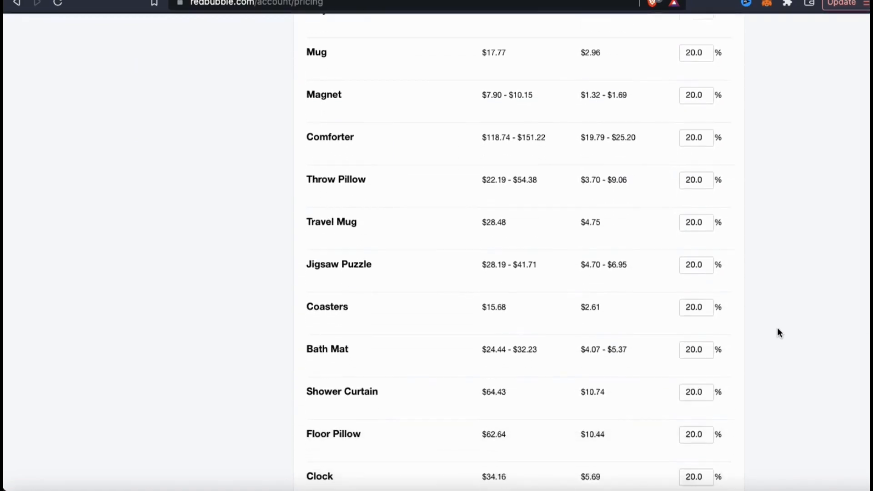
scroll(777, 332, "down", 16)
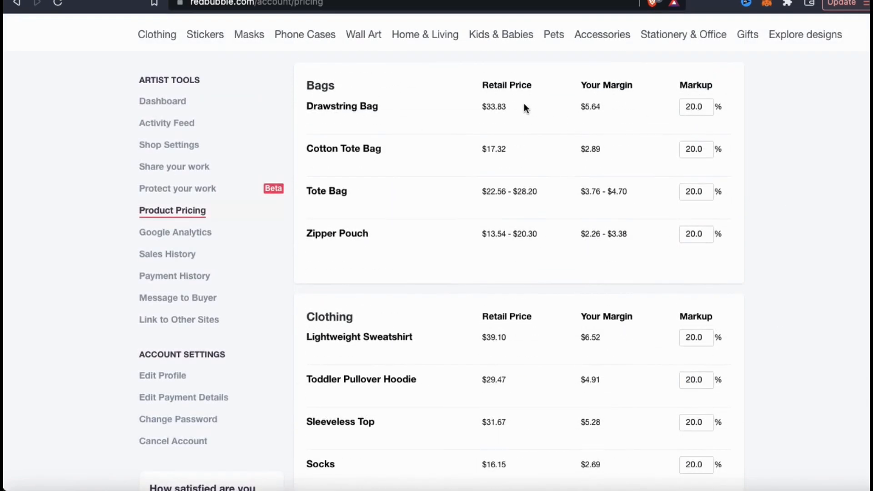
left_click_drag(524, 103, 476, 101)
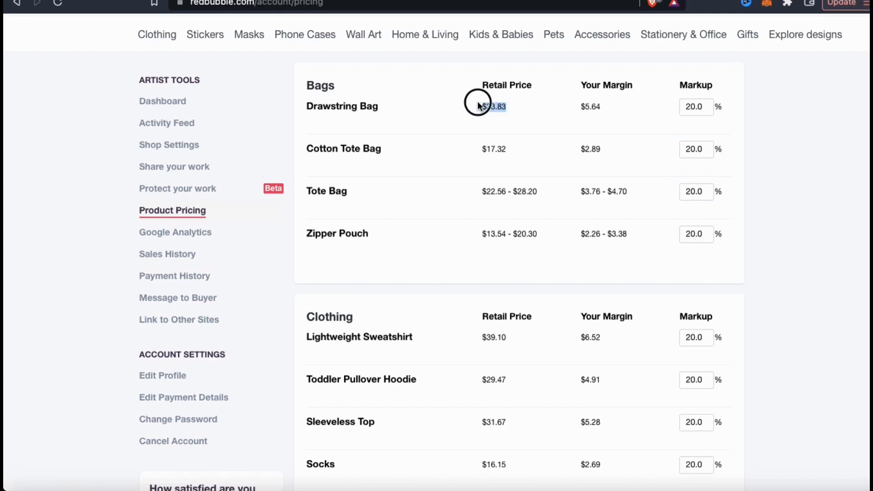
left_click(614, 118)
left_click_drag(614, 113, 571, 110)
left_click(645, 117)
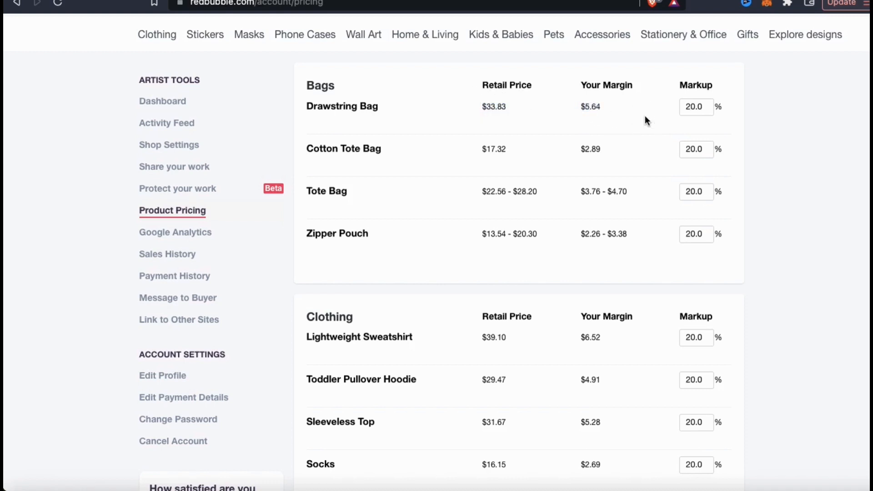
Set the default markup of the Drawstring Bag to 25%.
left_click(695, 107)
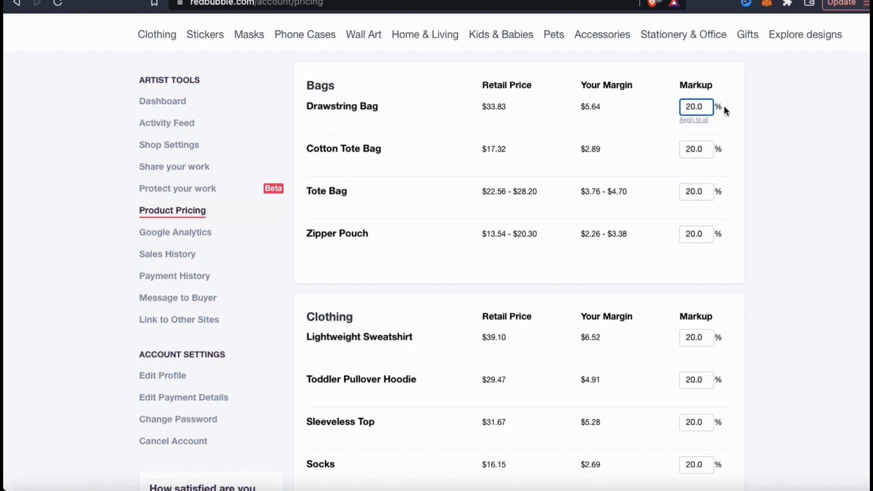
key("BackSpace")
key("BackSpace")
type("25")
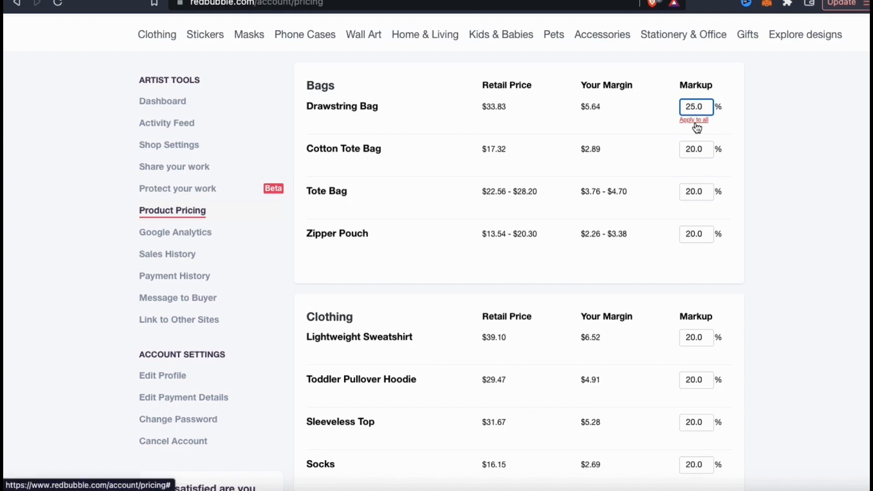
left_click(730, 127)
Choose to apply the markups to all existing work and save the new default markups.
scroll(763, 117, "down", 20)
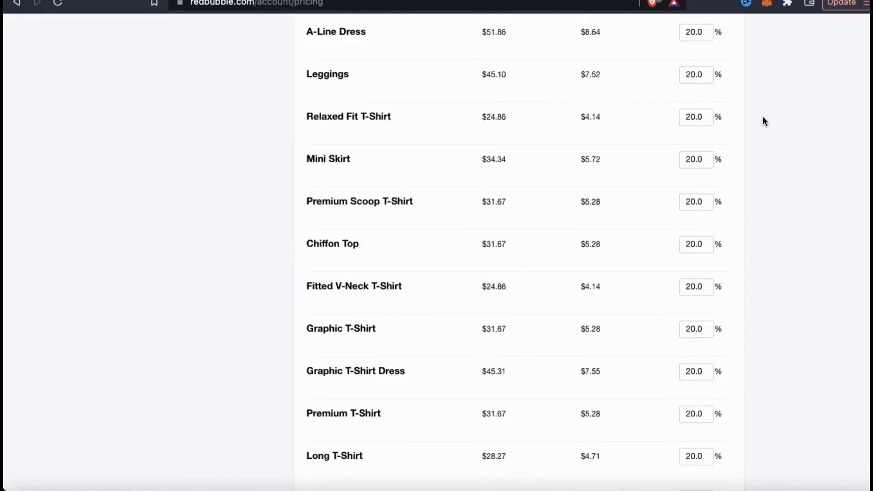
scroll(764, 121, "down", 5)
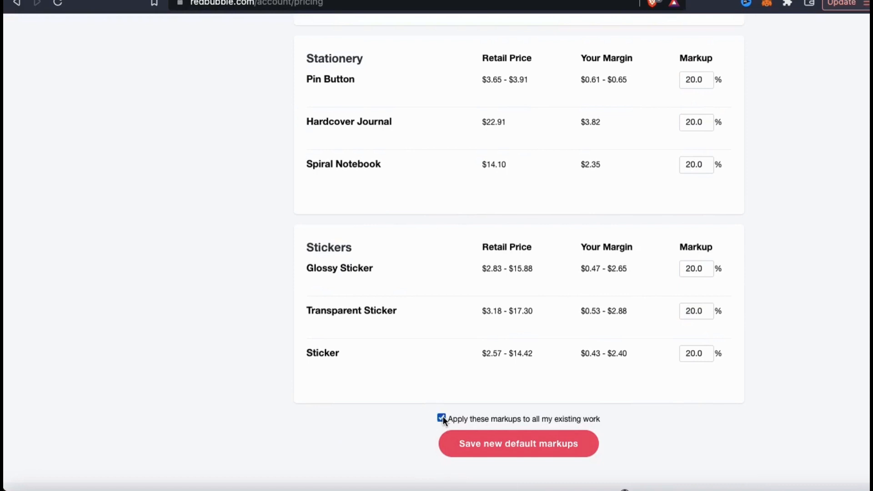
left_click(464, 449)
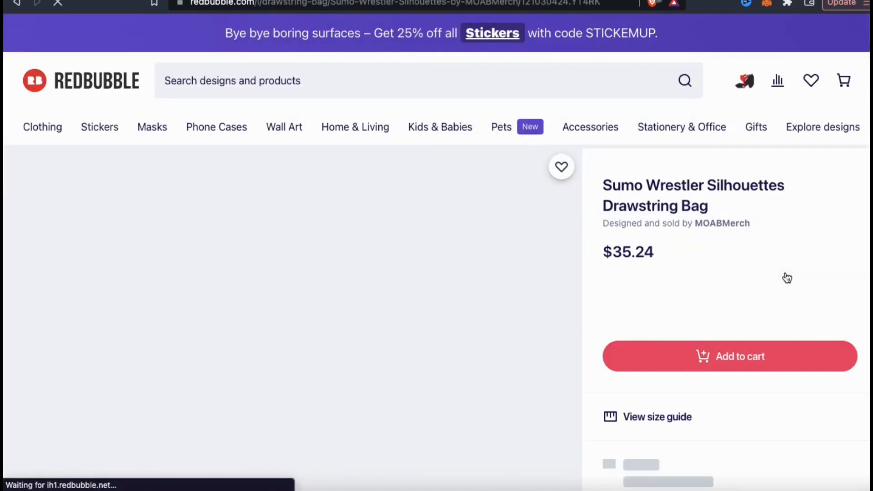
Check the price on the product page of the Sumo Wrestler Silhouettes Drawstring Bag.
scroll(787, 278, "down", 3)
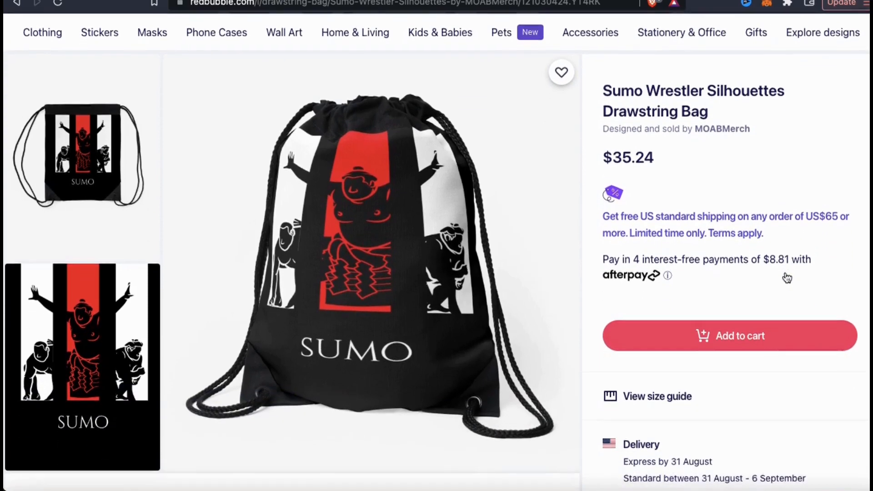